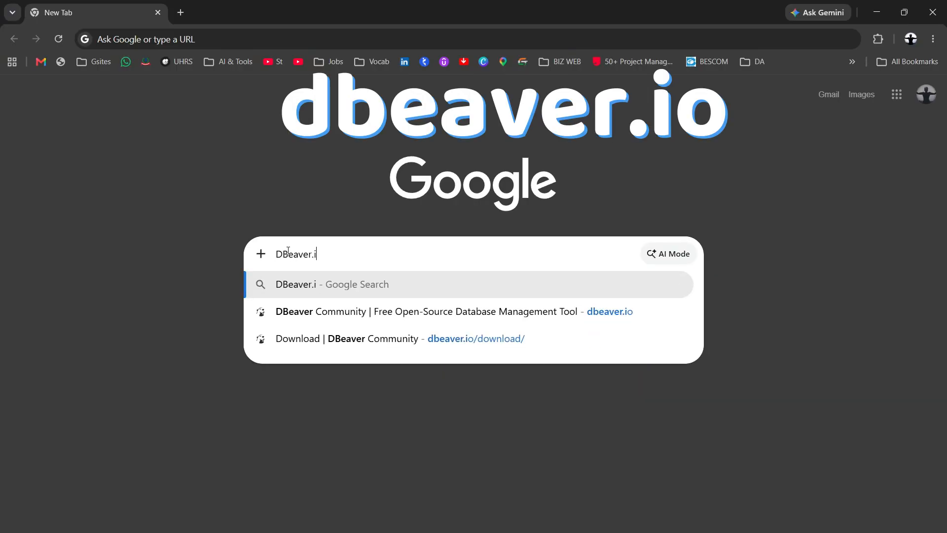
Step: Go to the dbeaver.io website
type("o")
key("Return")
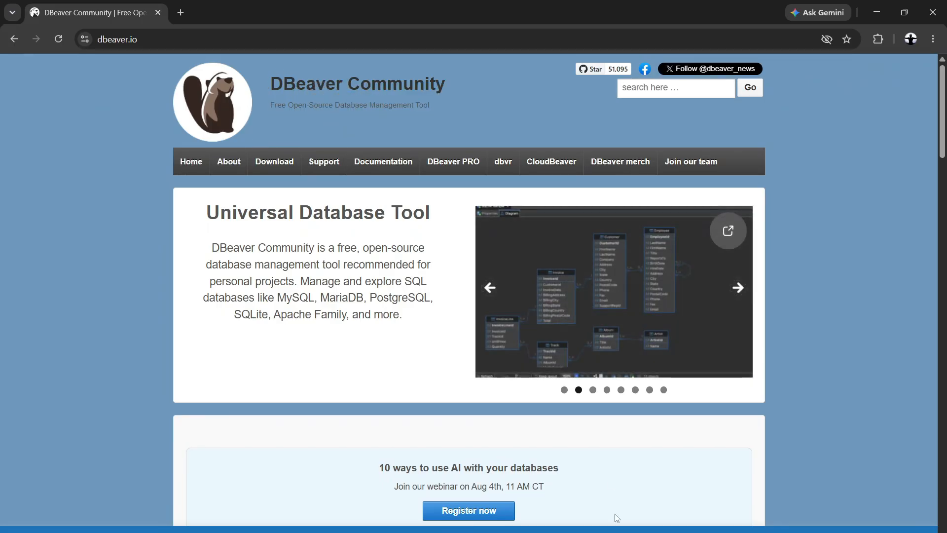
Step: Compare the features of the DBeaver Community and DBeaver PRO editions on the home page
scroll(519, 296, "down", 4)
scroll(351, 250, "down", 3)
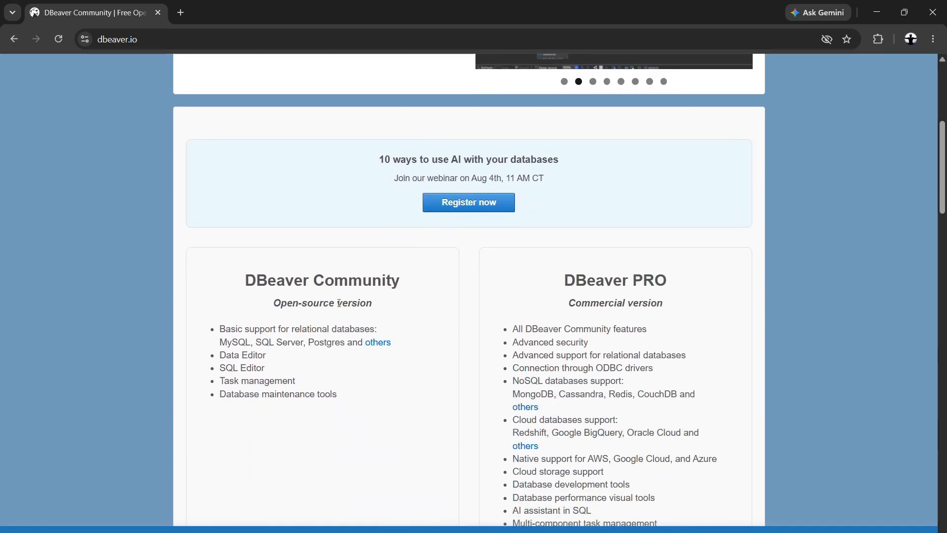
left_click_drag(242, 280, 459, 276)
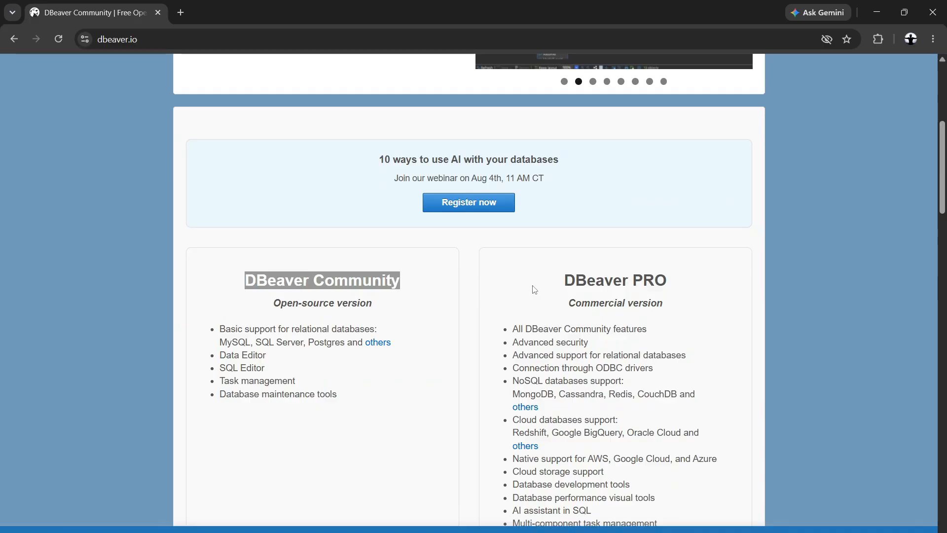
left_click_drag(559, 282, 669, 275)
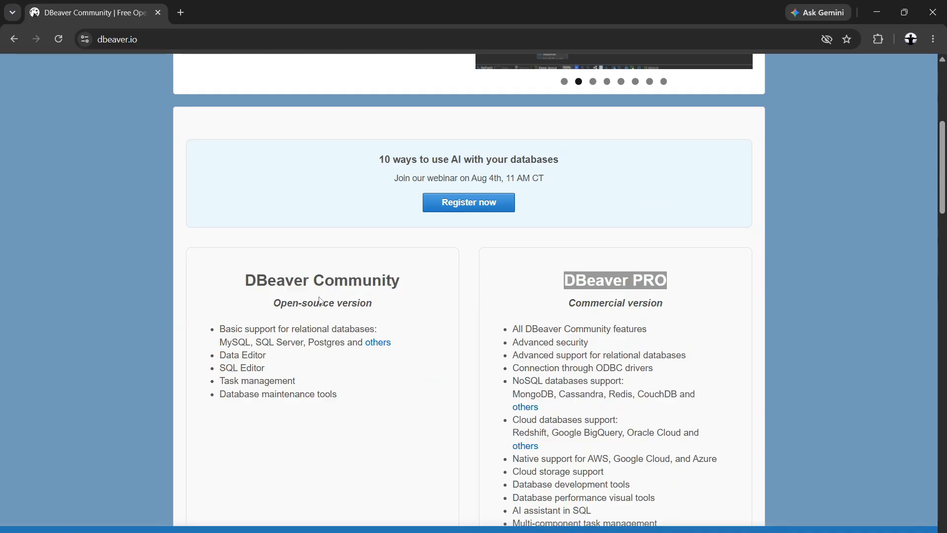
left_click_drag(245, 280, 416, 278)
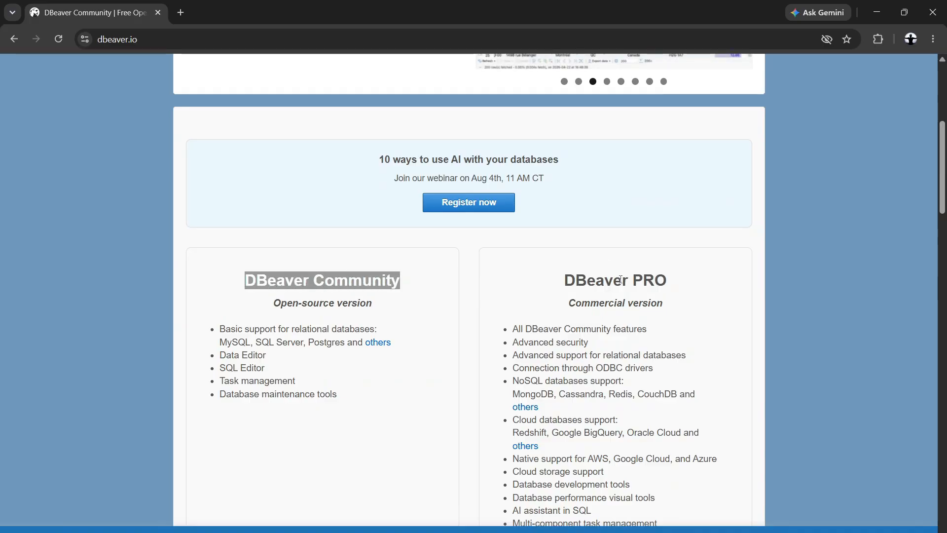
left_click_drag(558, 284, 669, 277)
scroll(670, 277, "down", 3)
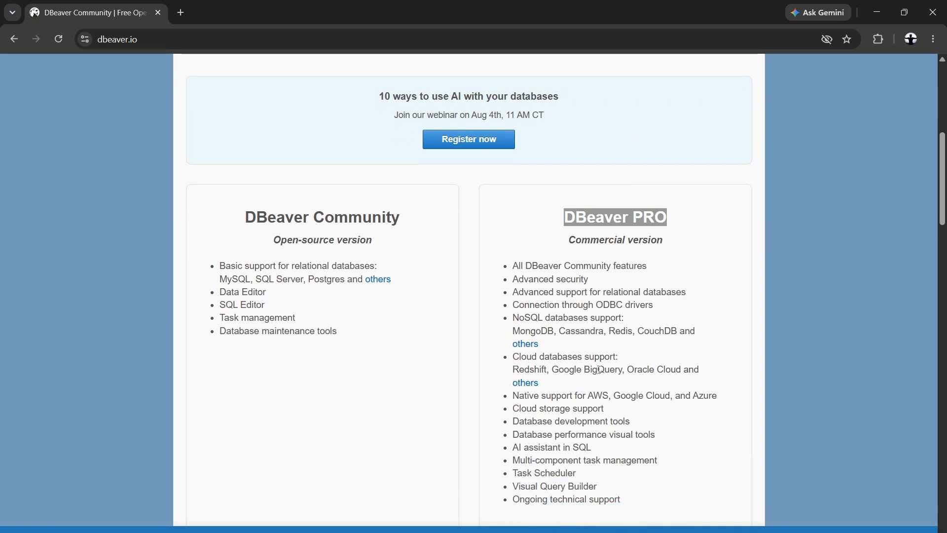
scroll(378, 400, "up", 4)
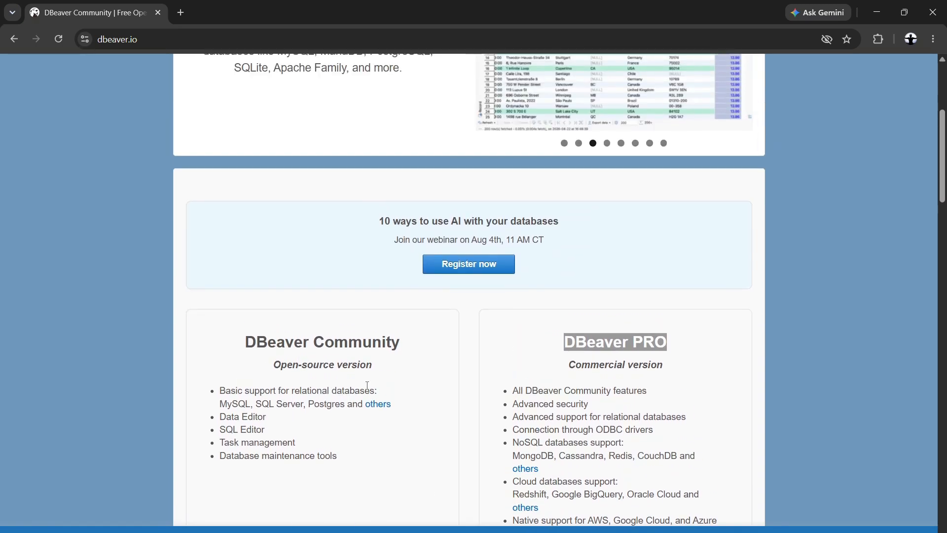
scroll(291, 360, "up", 5)
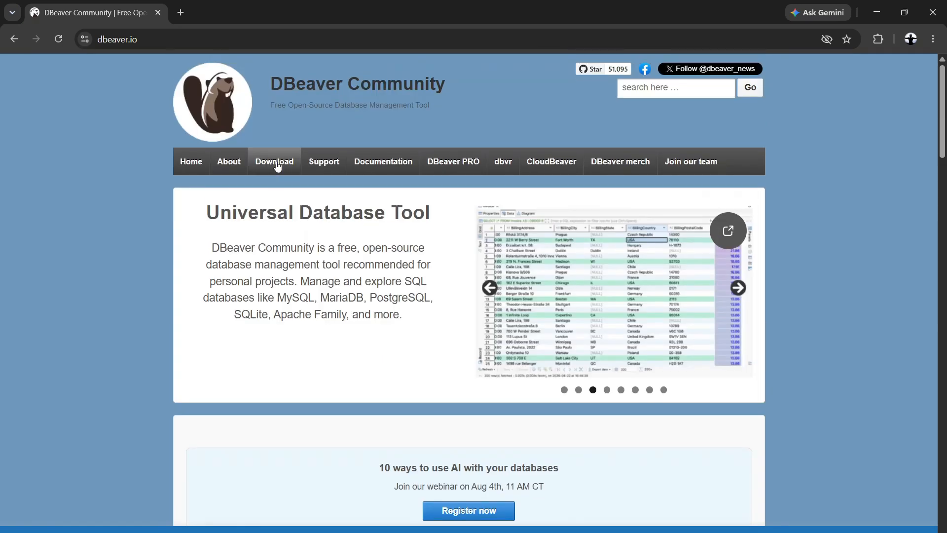
Step: Download the DBeaver Community 26.1.3 EXE installer for Windows and run it from the Downloads folder
left_click(277, 165)
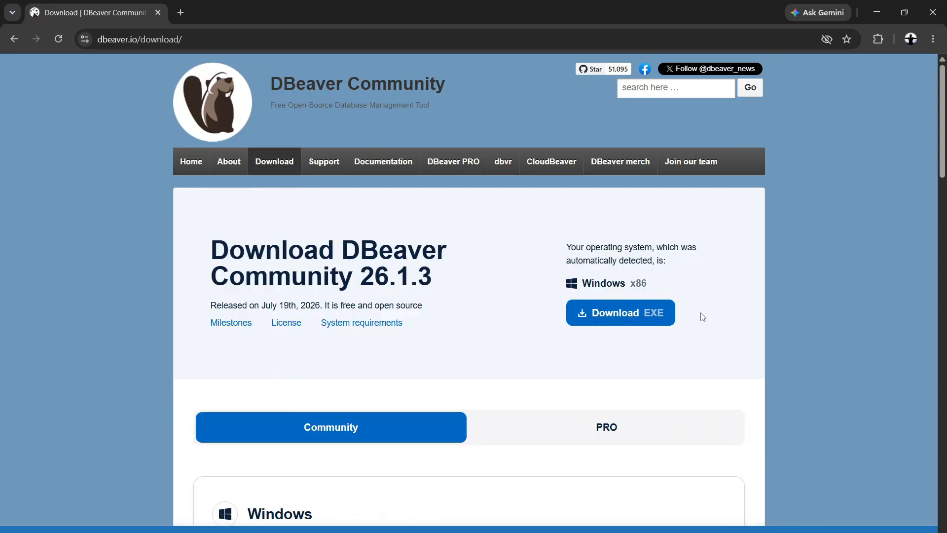
left_click(620, 313)
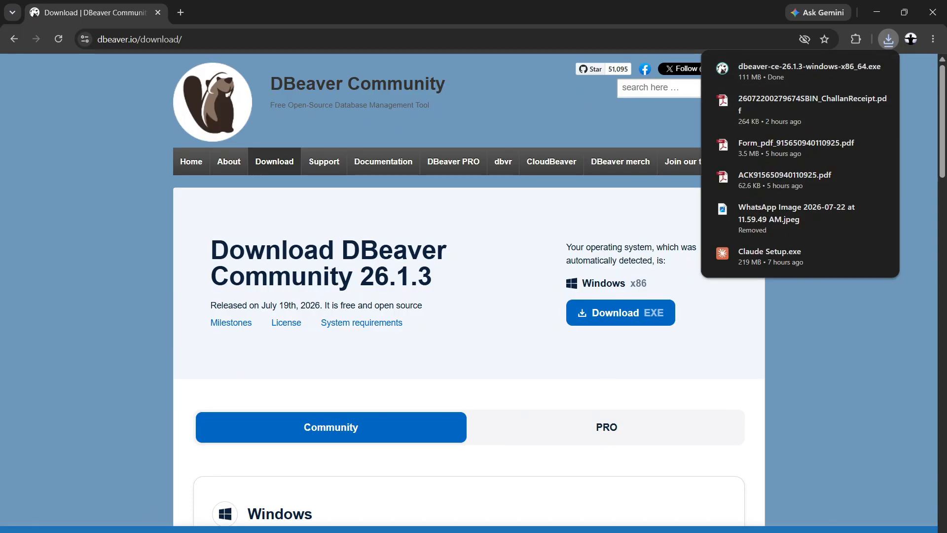
left_click(340, 531)
double_click(366, 302)
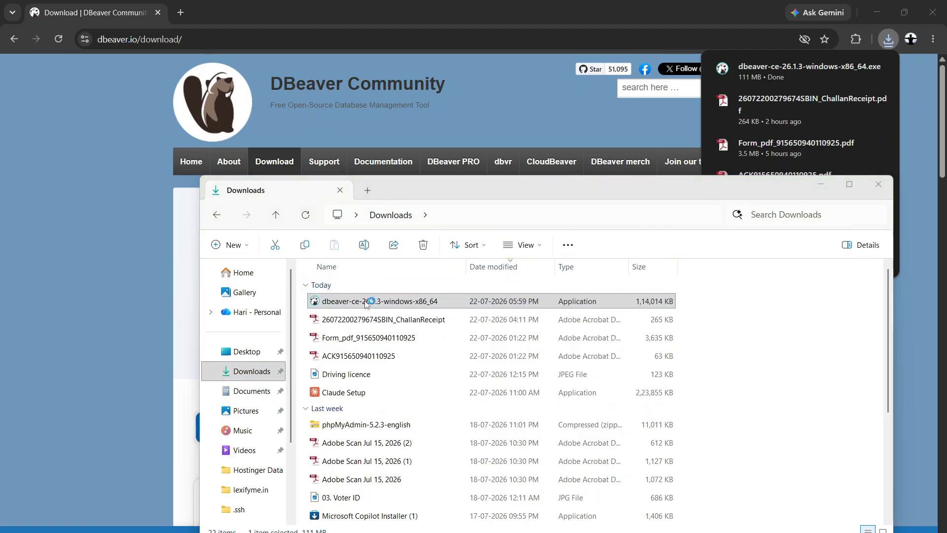
Step: Set the installer language to English and confirm it
left_click(457, 295)
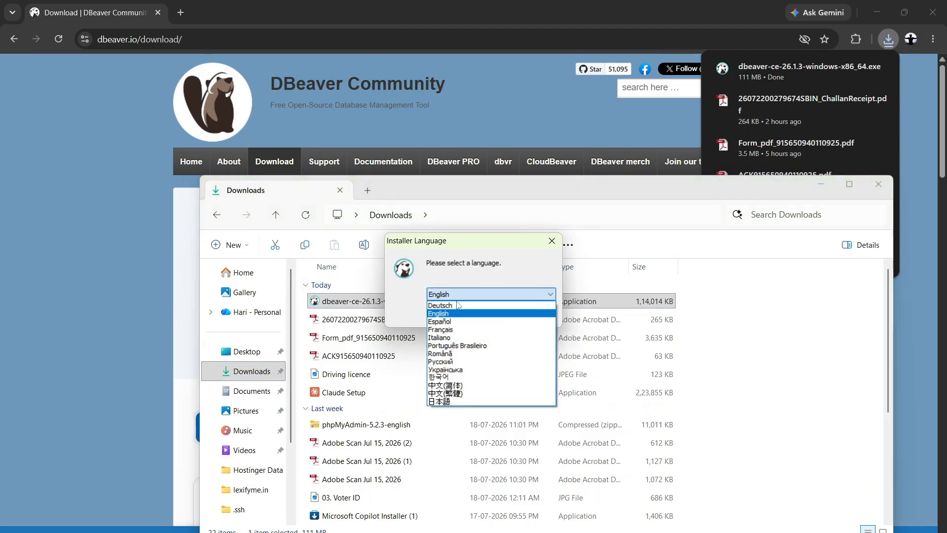
left_click(458, 314)
left_click(472, 318)
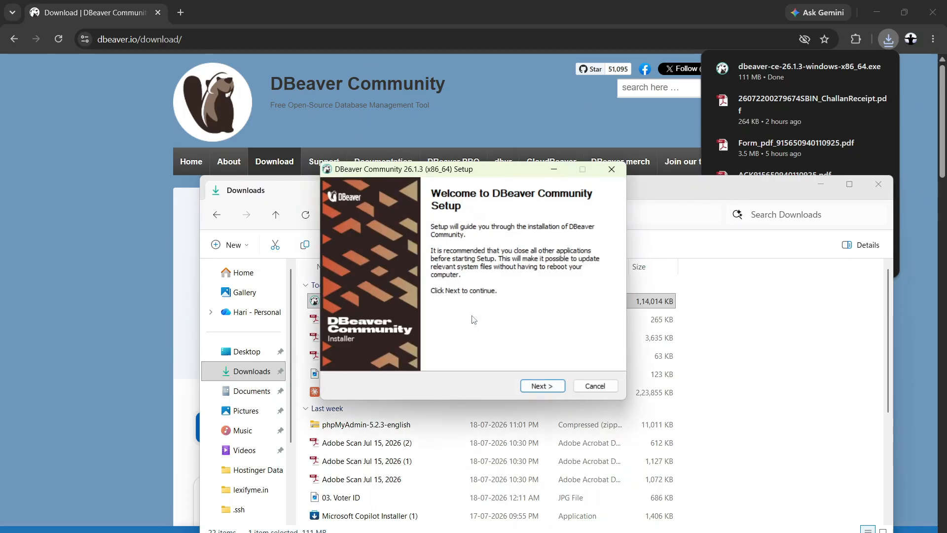
Step: Accept the license agreement after the welcome page and keep the installation for the current user only
left_click(541, 386)
scroll(439, 295, "down", 5)
scroll(439, 296, "down", 5)
left_click(542, 385)
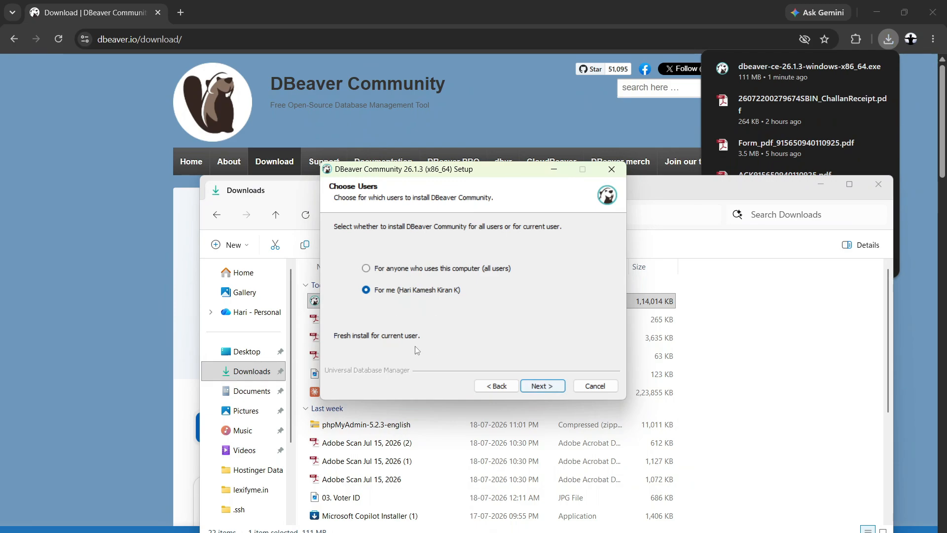
left_click(542, 386)
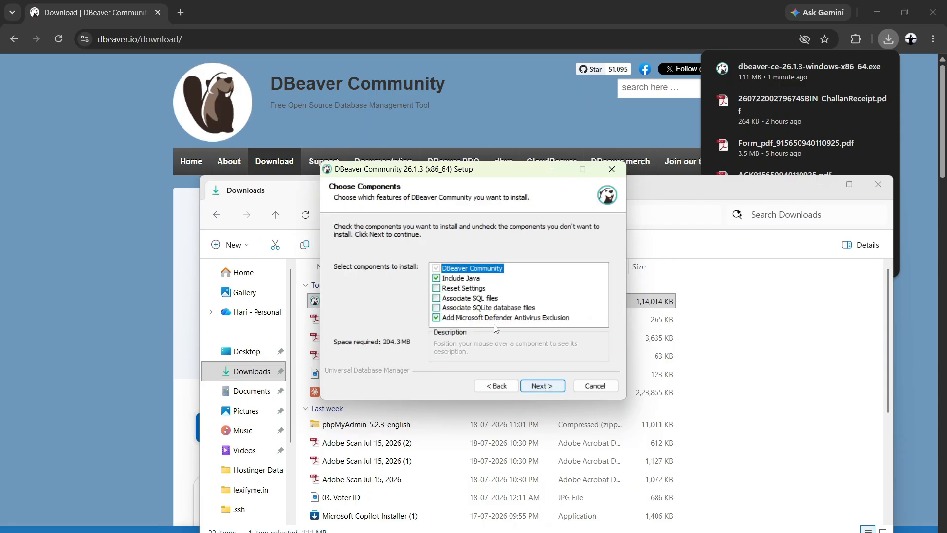
Step: Add the Reset Settings, Associate SQL files and Associate SQLite database files components, and install with the default destination and Start Menu folders
left_click(437, 287)
left_click(437, 298)
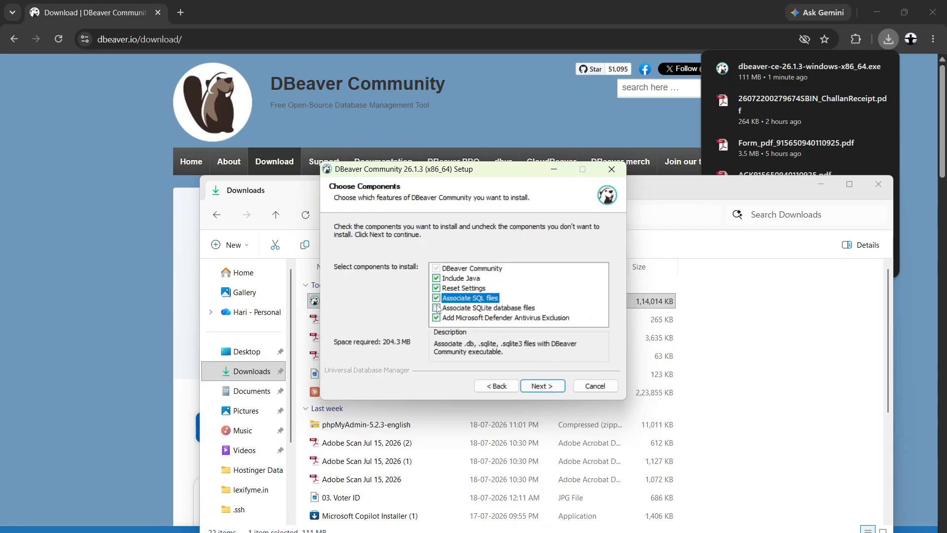
left_click(436, 308)
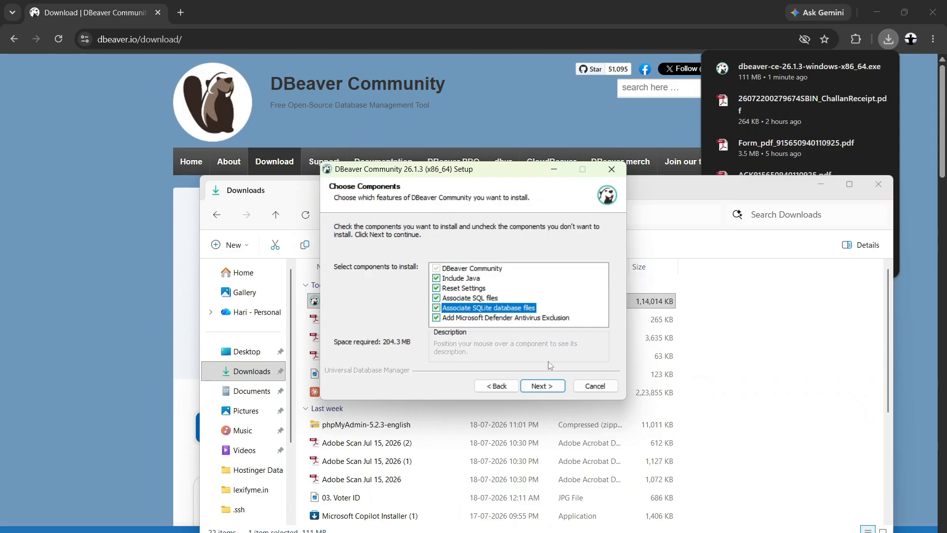
left_click(545, 388)
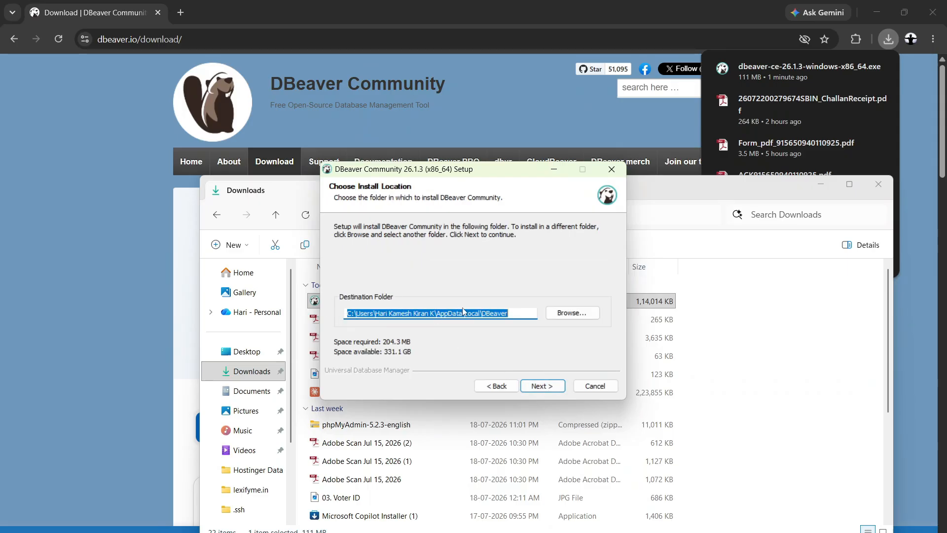
left_click(536, 387)
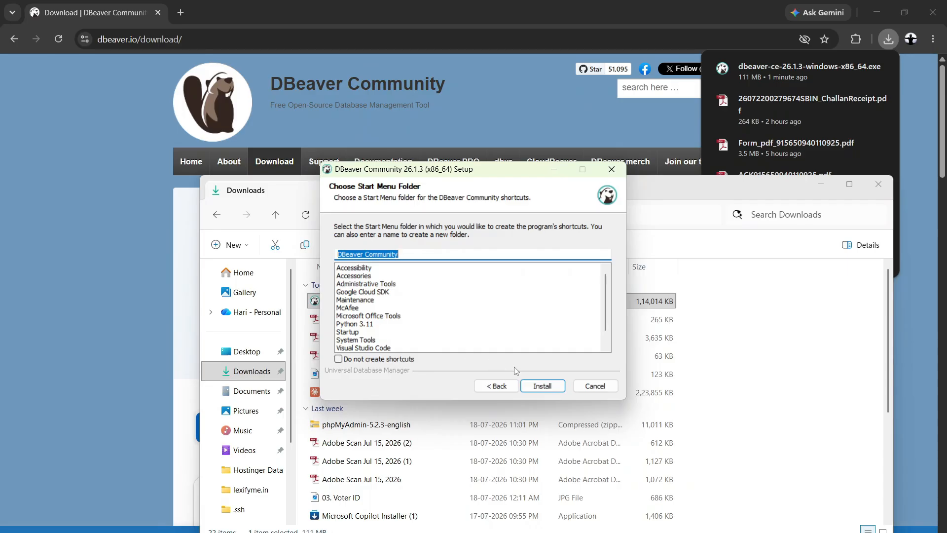
left_click(542, 386)
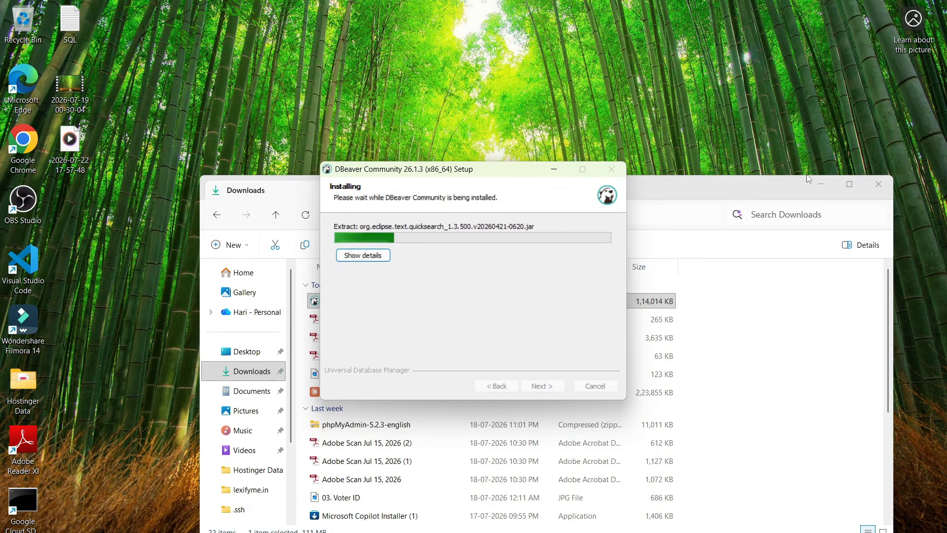
Step: Close the Downloads folder window and finish the setup with a desktop shortcut created
left_click(879, 184)
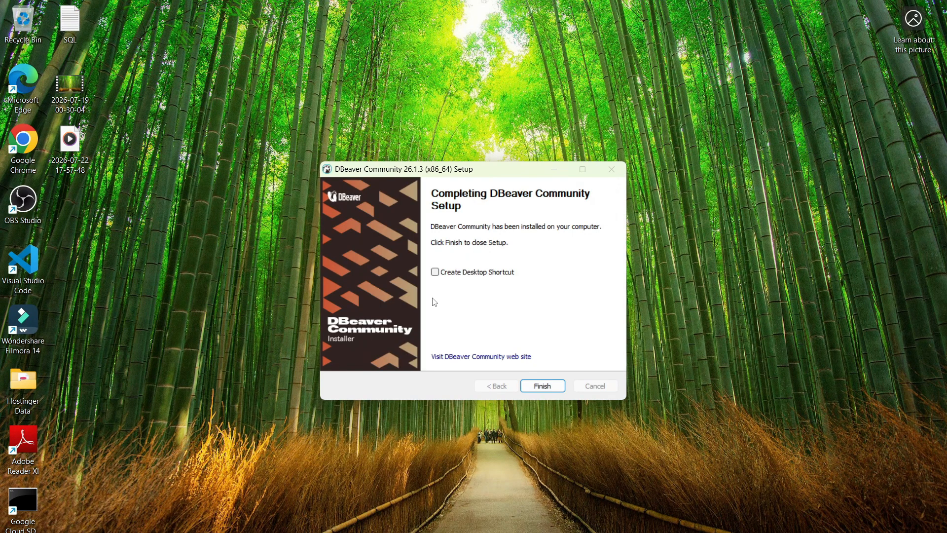
left_click(435, 272)
left_click(554, 385)
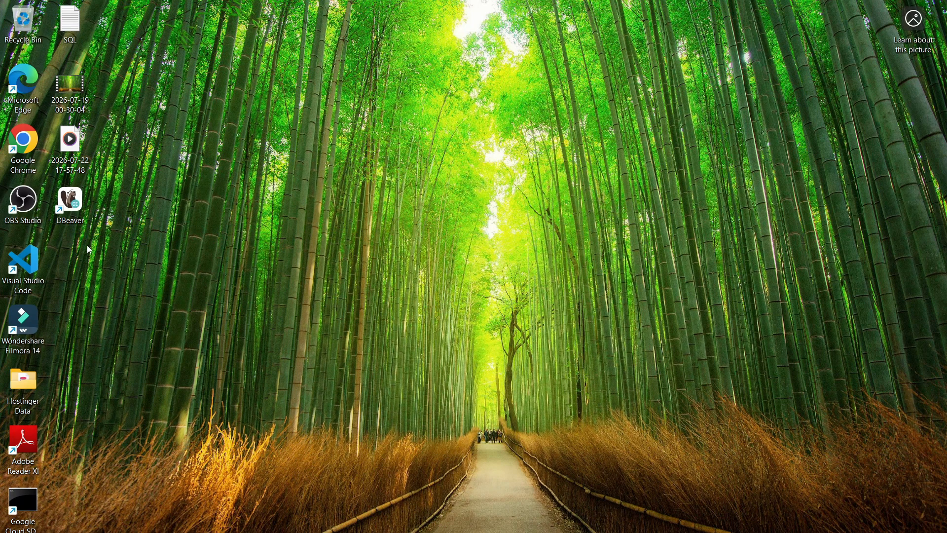
Step: Launch DBeaver from the desktop, opting out of data sharing, and create the sample database
double_click(74, 204)
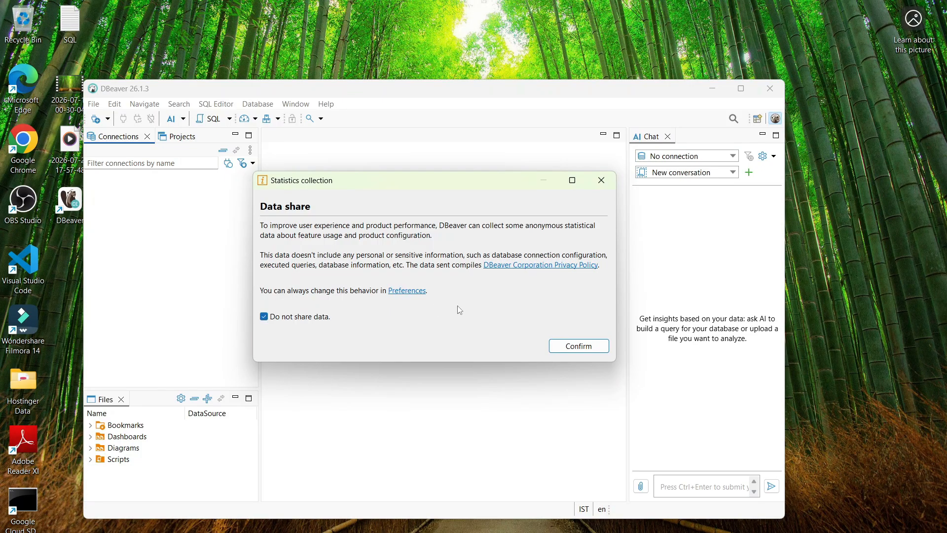
left_click(564, 344)
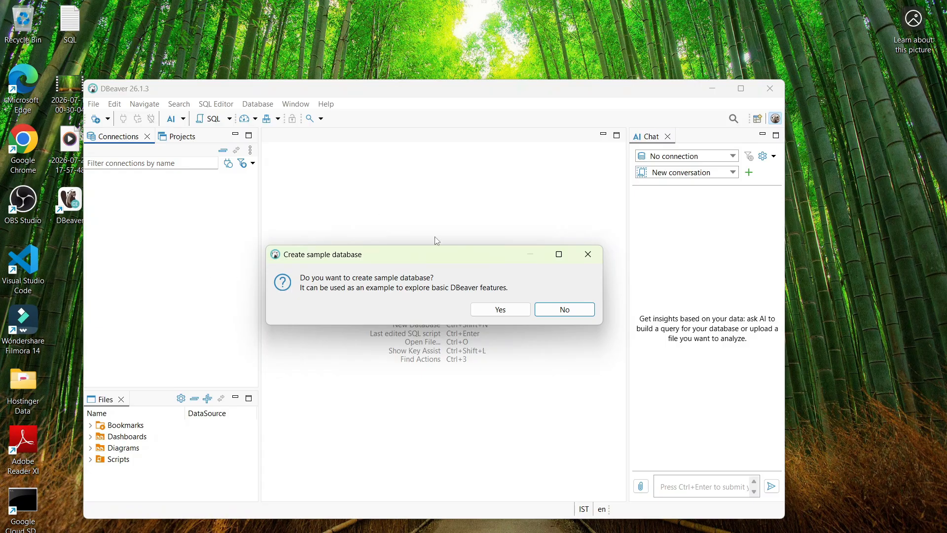
left_click(492, 313)
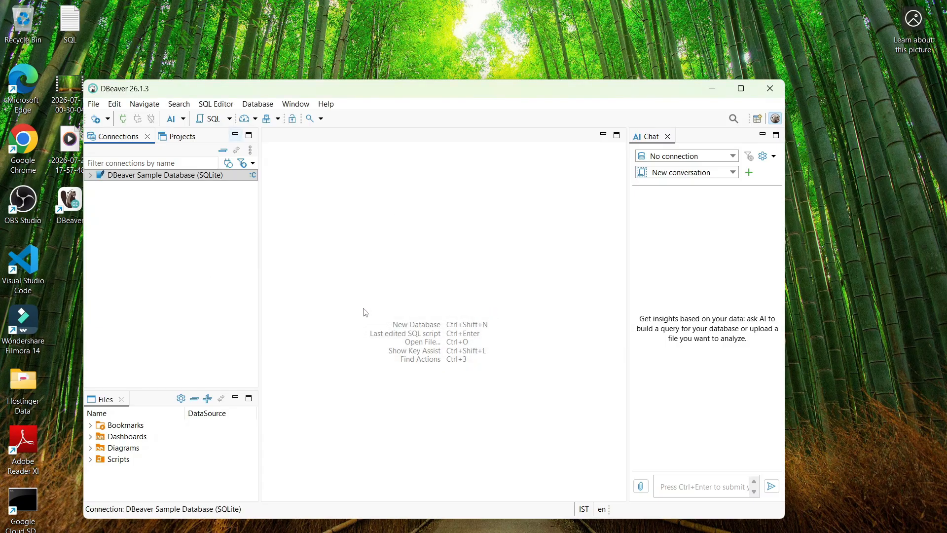
Step: Connect to the DBeaver Sample Database (SQLite) and download its SQLite driver files
left_click(215, 178)
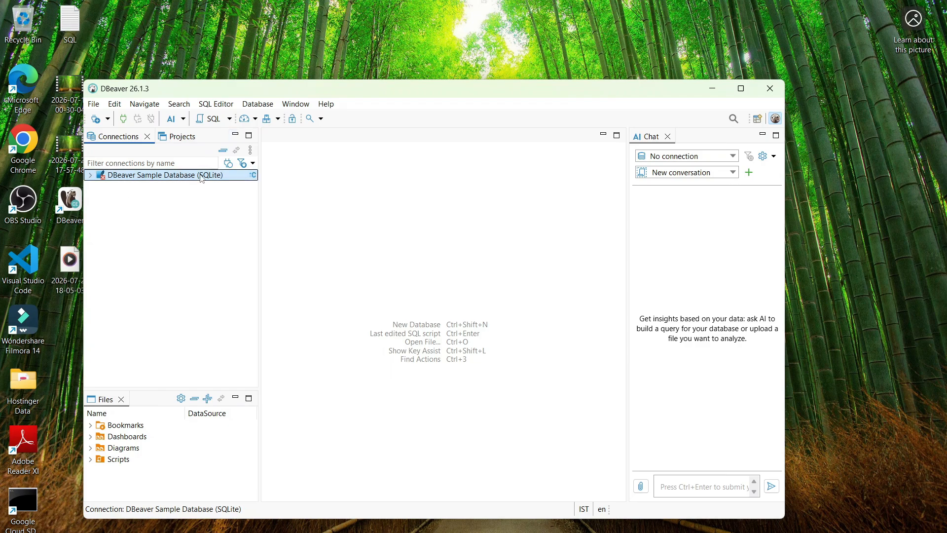
double_click(142, 176)
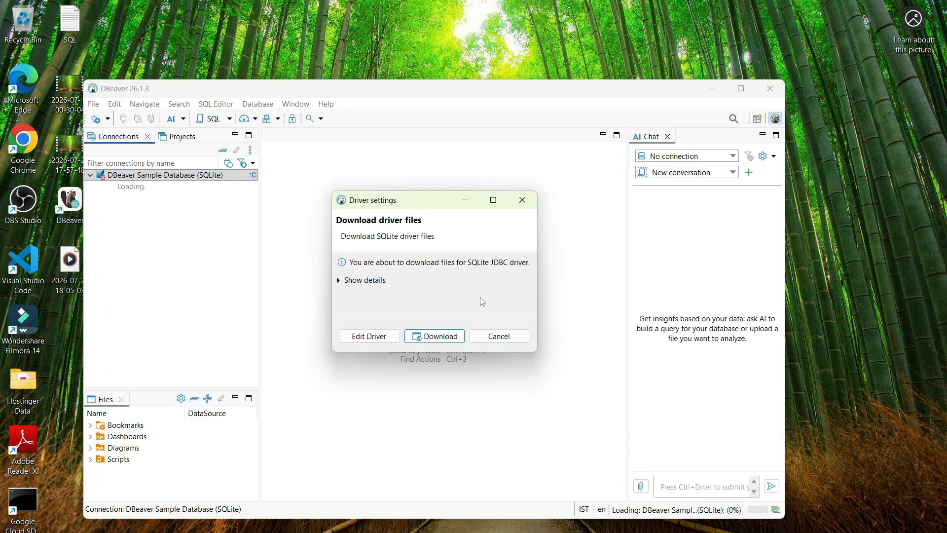
left_click(435, 337)
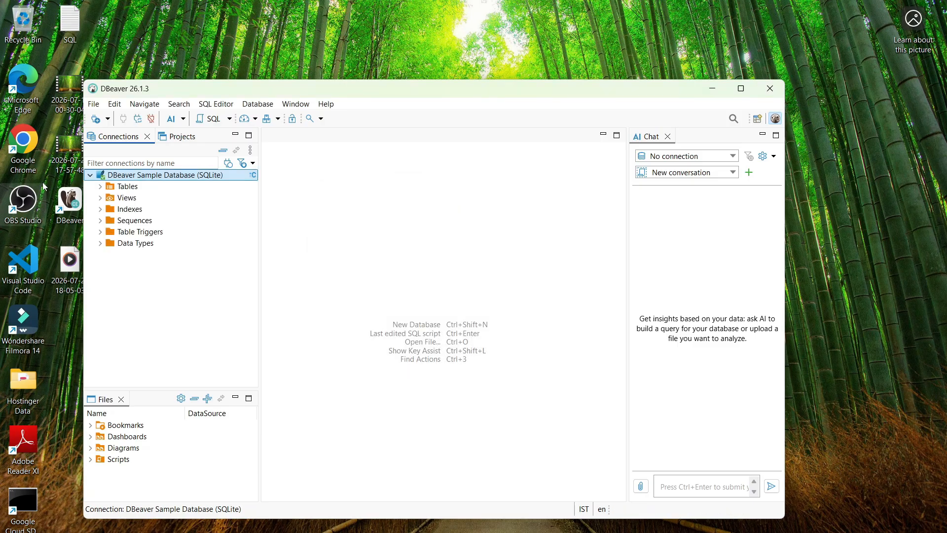
Step: Expand the sample database's Tables folder and the Album table to view their contents
left_click(90, 175)
left_click(90, 176)
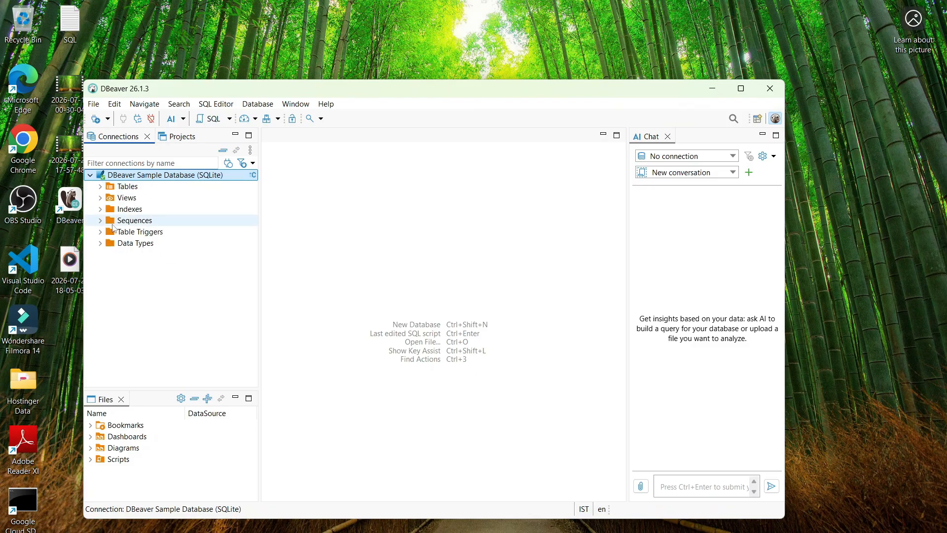
left_click(100, 186)
left_click(110, 198)
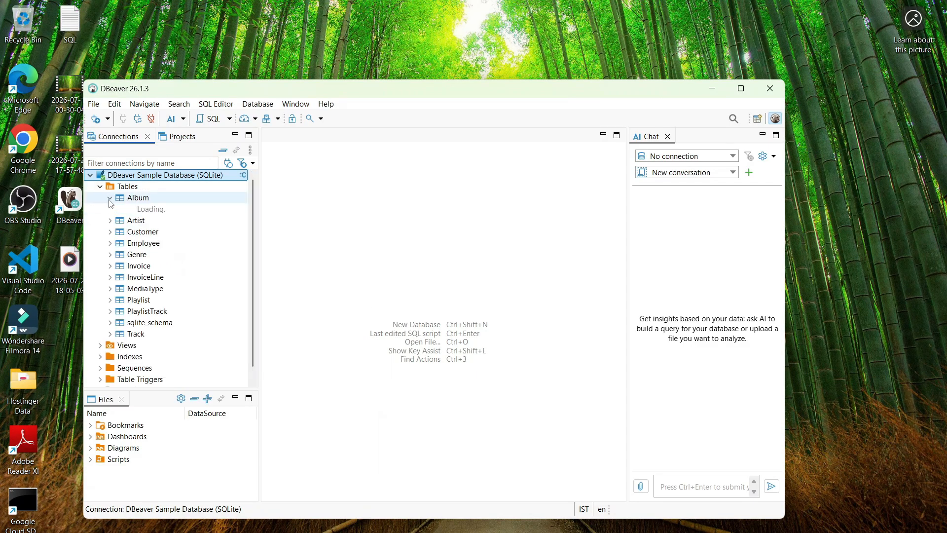
Step: Open an SQL script for the sample database and run SELECT * FROM Album
left_click(218, 105)
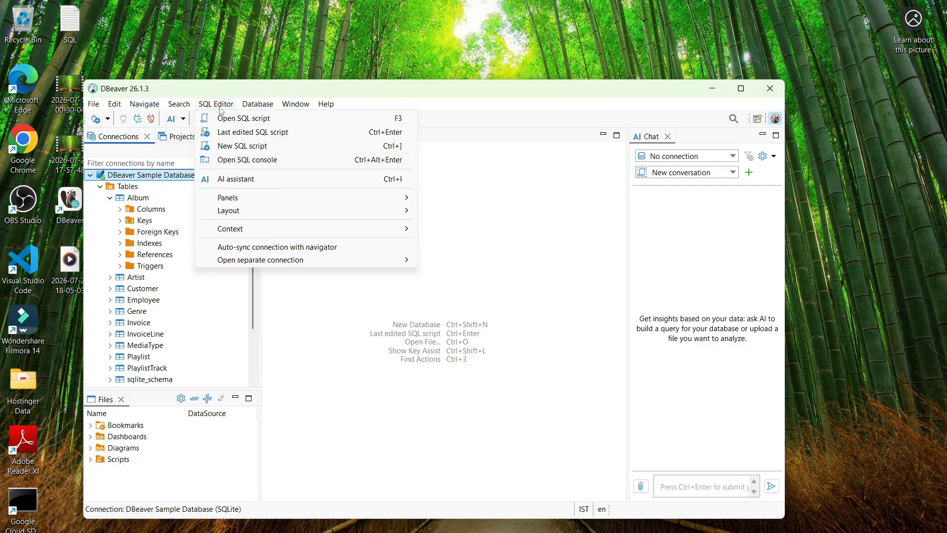
left_click(253, 121)
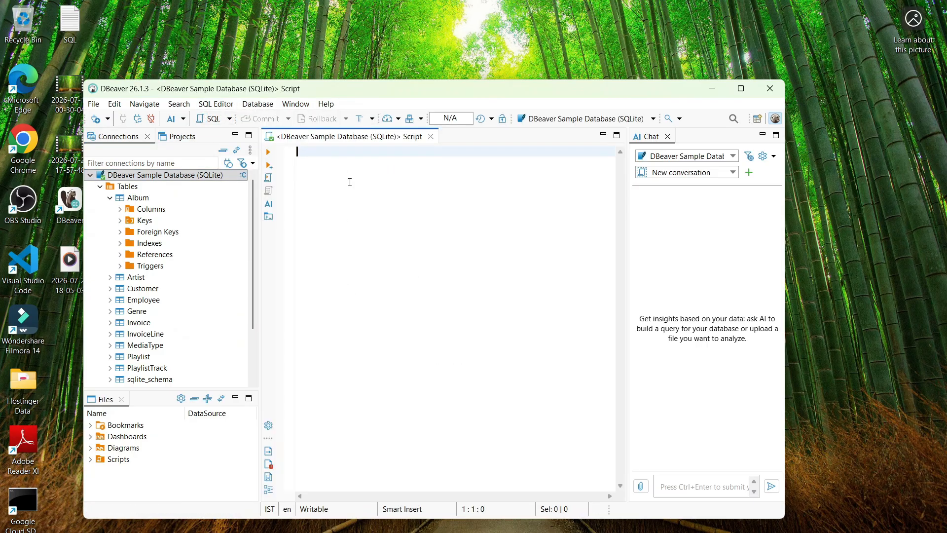
type("SELECT * FROM Album")
key("ctrl+Return")
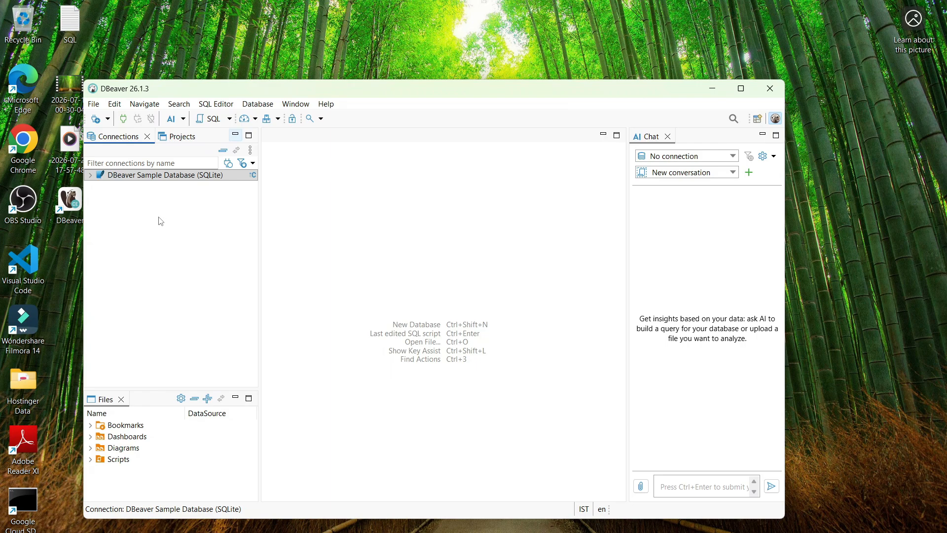
Step: Start creating a new database connection and choose MySQL as the database driver
right_click(121, 203)
mouse_move(162, 247)
left_click(301, 242)
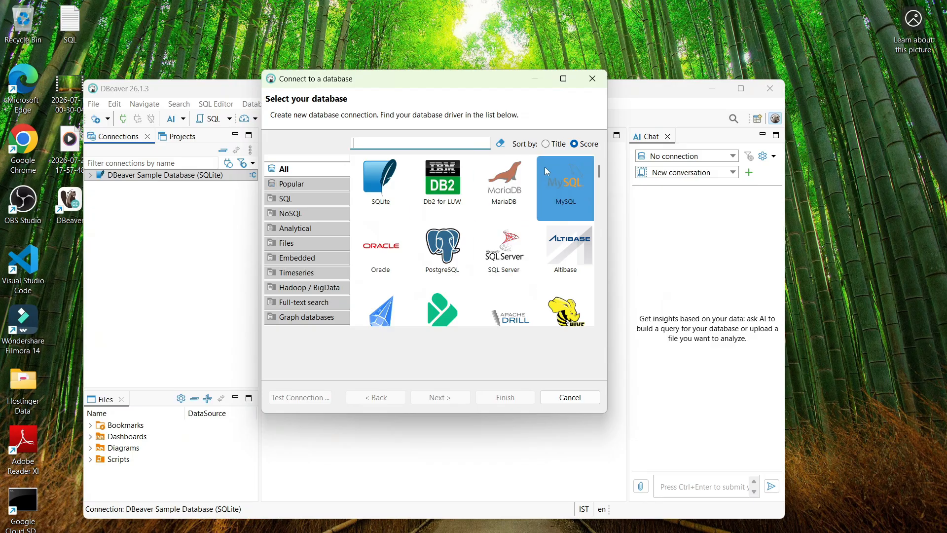
double_click(563, 177)
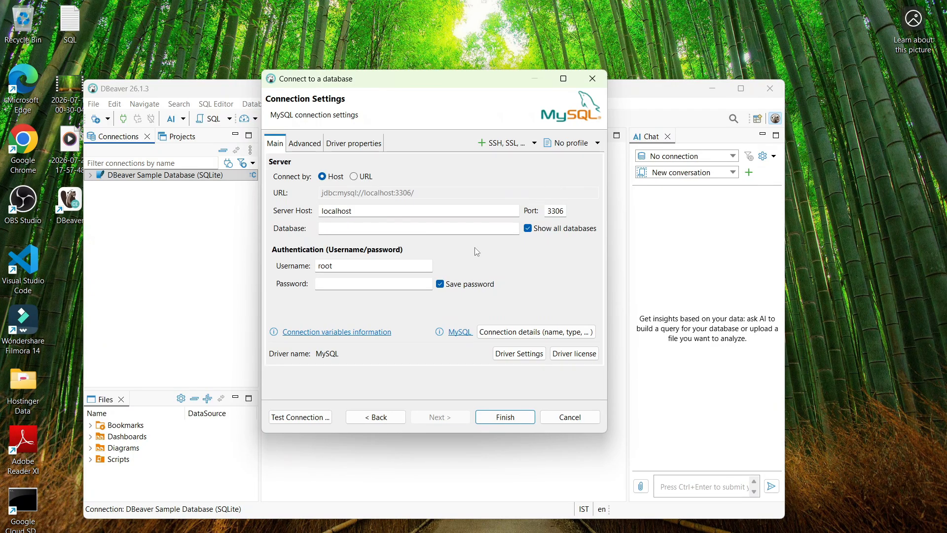
Step: Review the MySQL connection's server host, database, username and password fields
left_click(363, 211)
left_click(349, 230)
left_click(352, 266)
left_click(350, 284)
Step: Add an SSH configuration to the MySQL connection and go through its host, user name and password fields
left_click(501, 142)
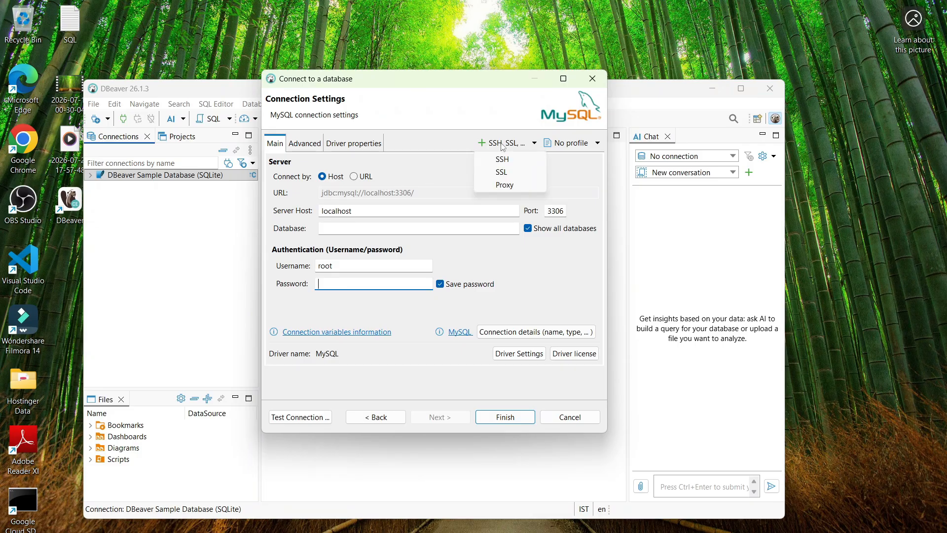
left_click(503, 160)
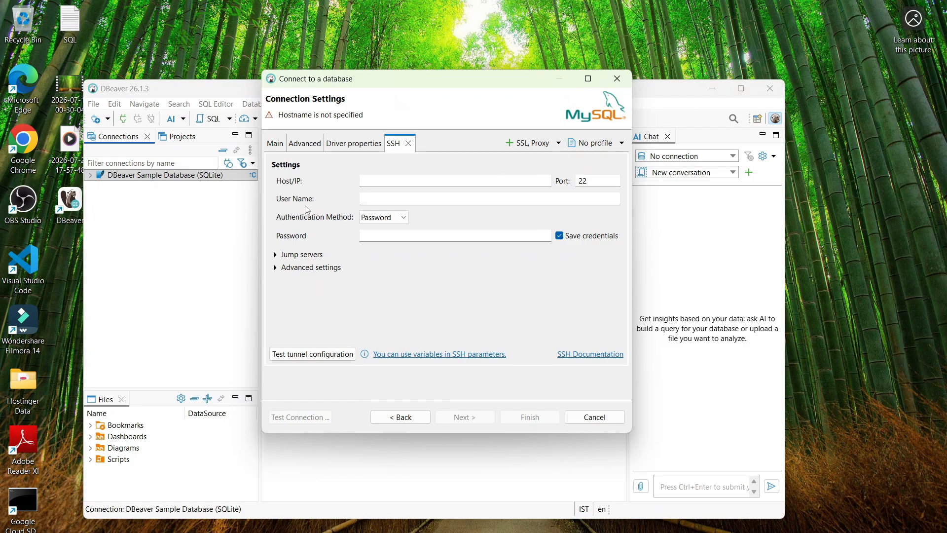
left_click(392, 180)
key("Tab")
left_click(382, 235)
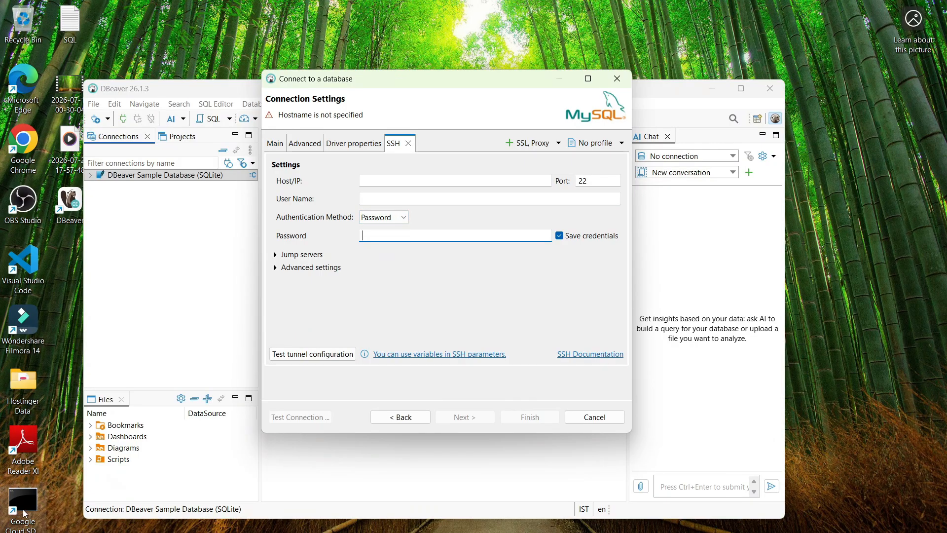
Step: Set the SSH authentication method to Public Key, and close the connection dialog without finishing it
left_click(28, 514)
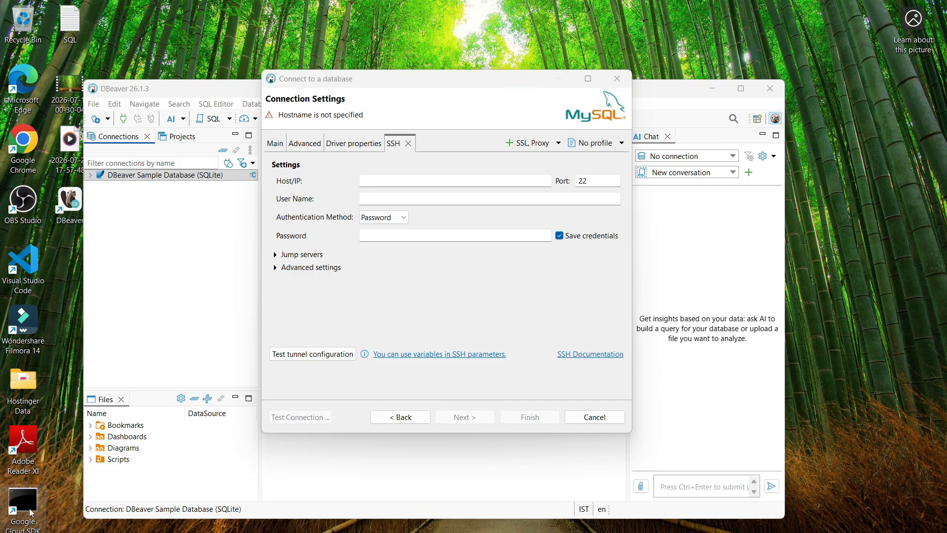
left_click(397, 218)
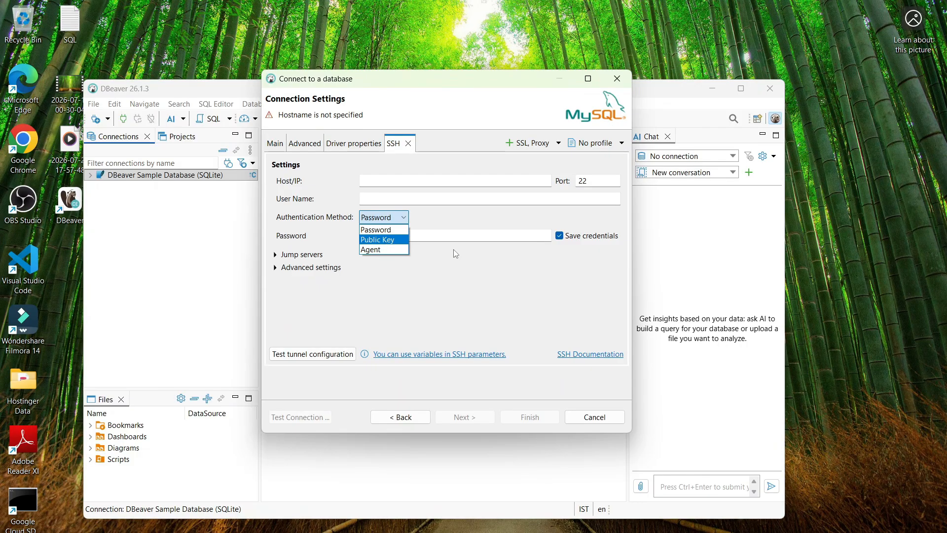
left_click(397, 242)
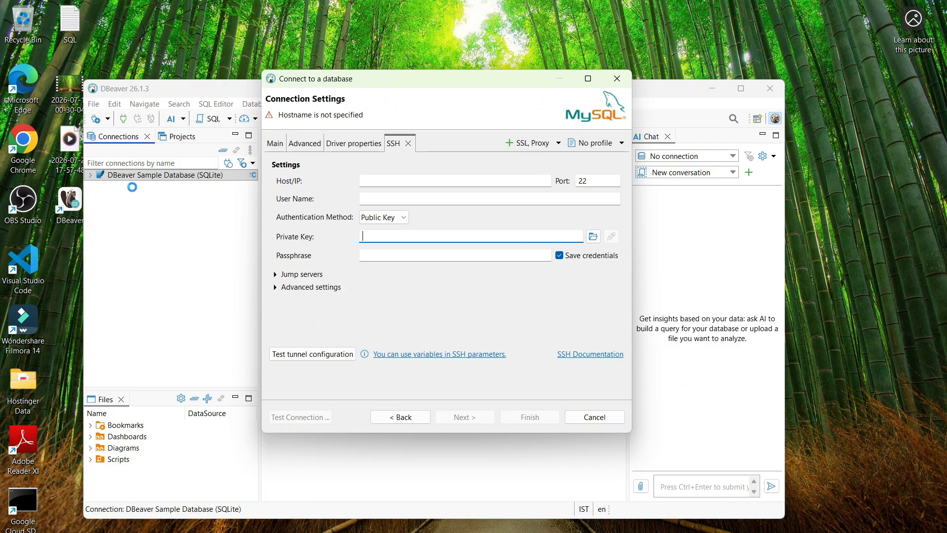
left_click(617, 78)
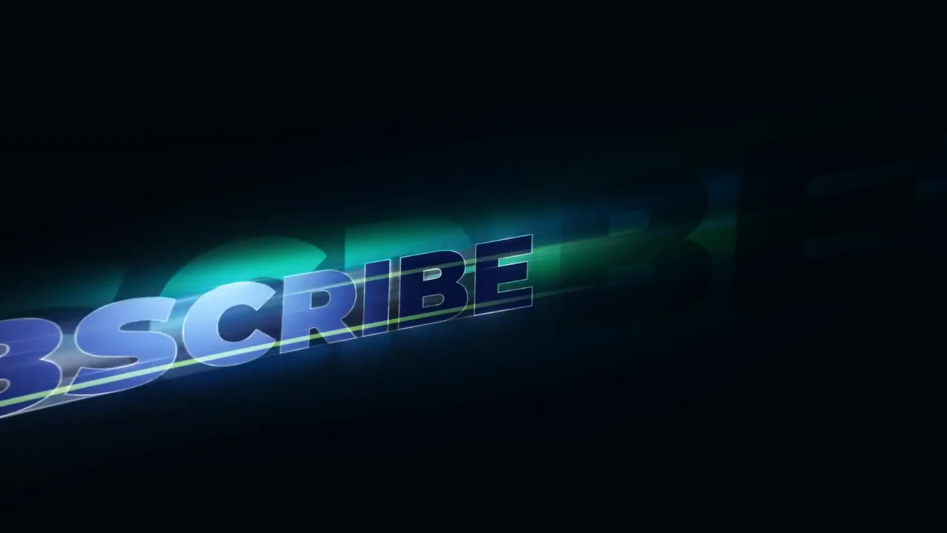